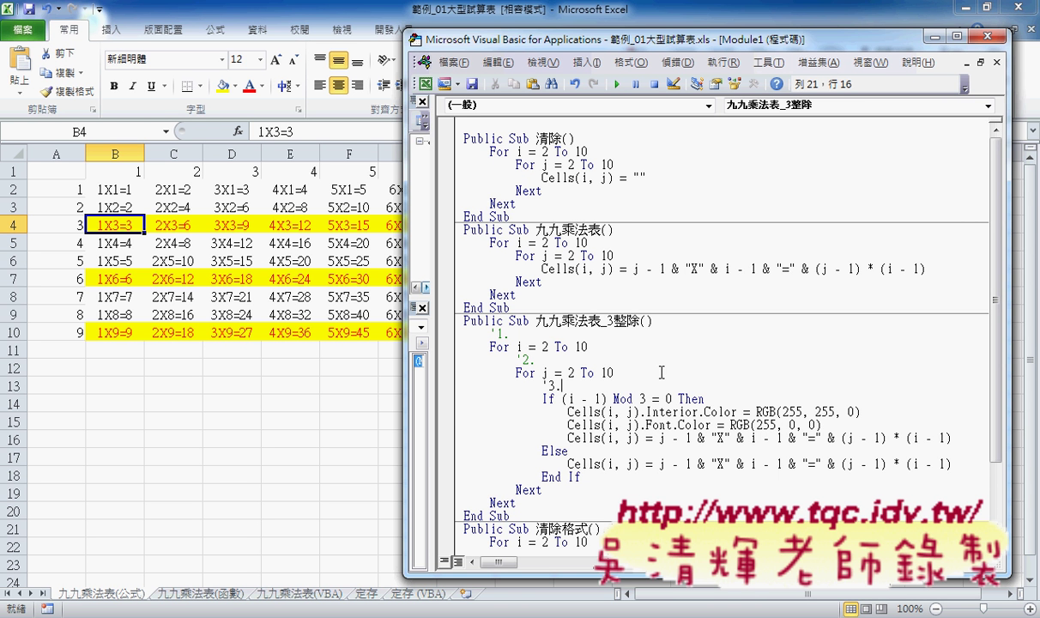
pyautogui.scroll(-3, 652, 380)
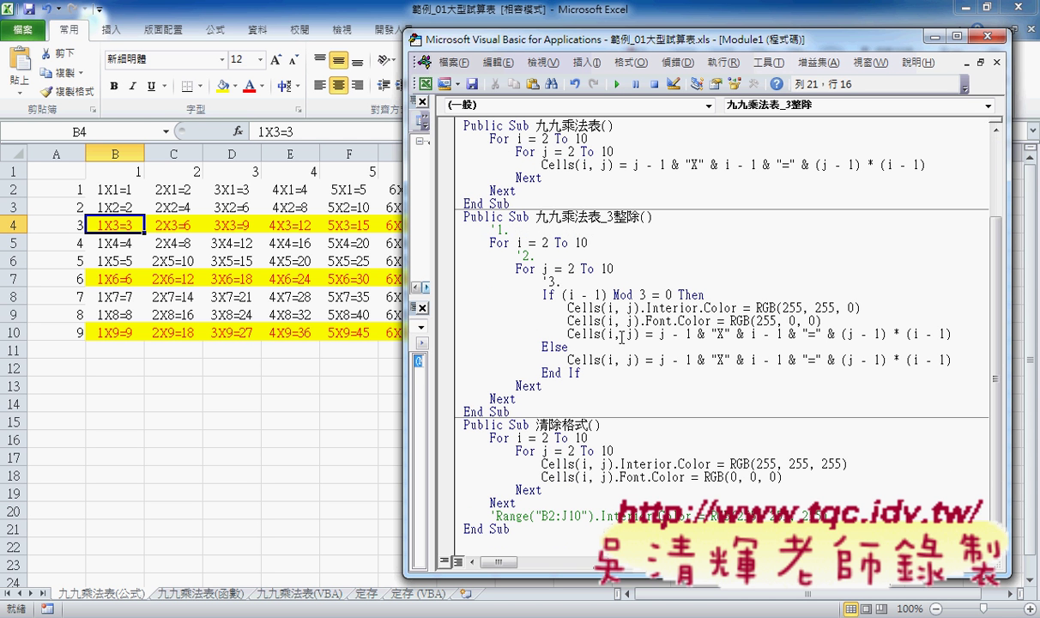
pyautogui.click(530, 269)
pyautogui.click(536, 282)
pyautogui.click(621, 478)
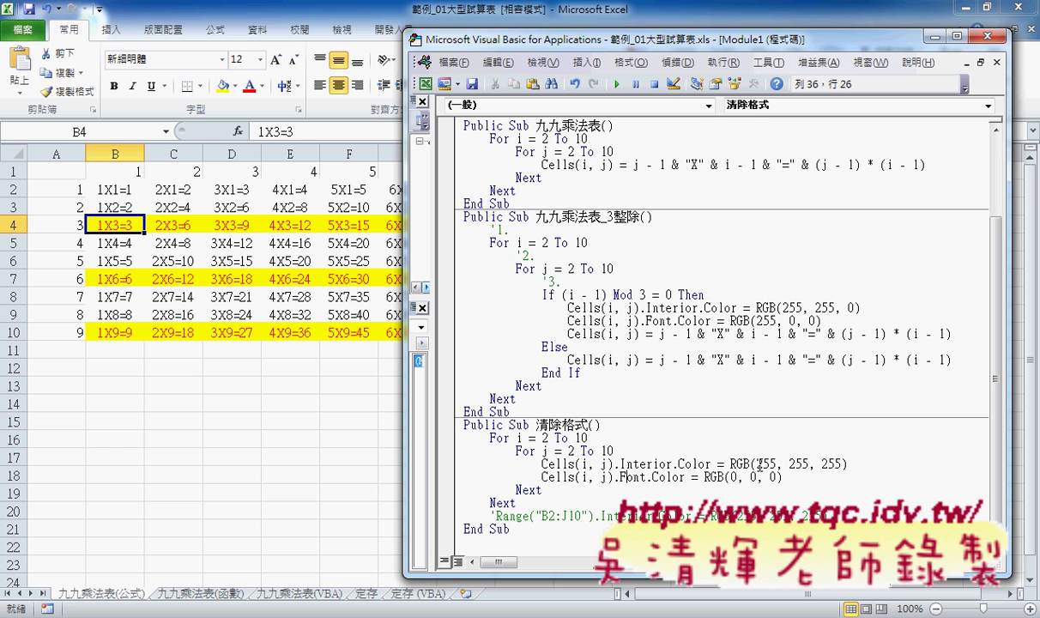
pyautogui.click(730, 464)
pyautogui.moveTo(730, 464); pyautogui.dragTo(850, 464)
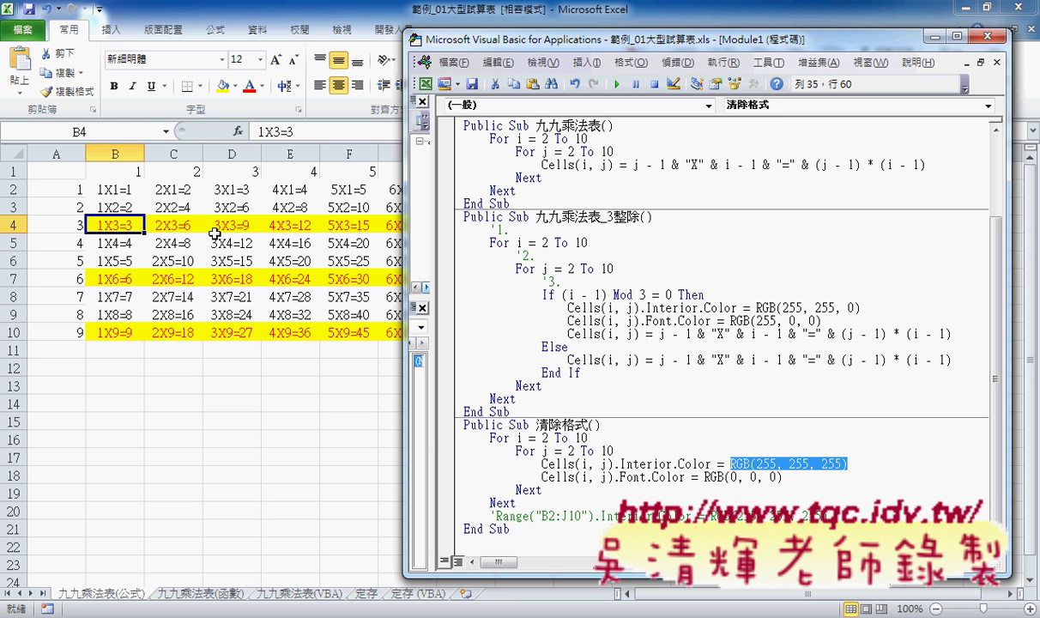
pyautogui.click(652, 477)
pyautogui.moveTo(705, 477); pyautogui.dragTo(795, 479)
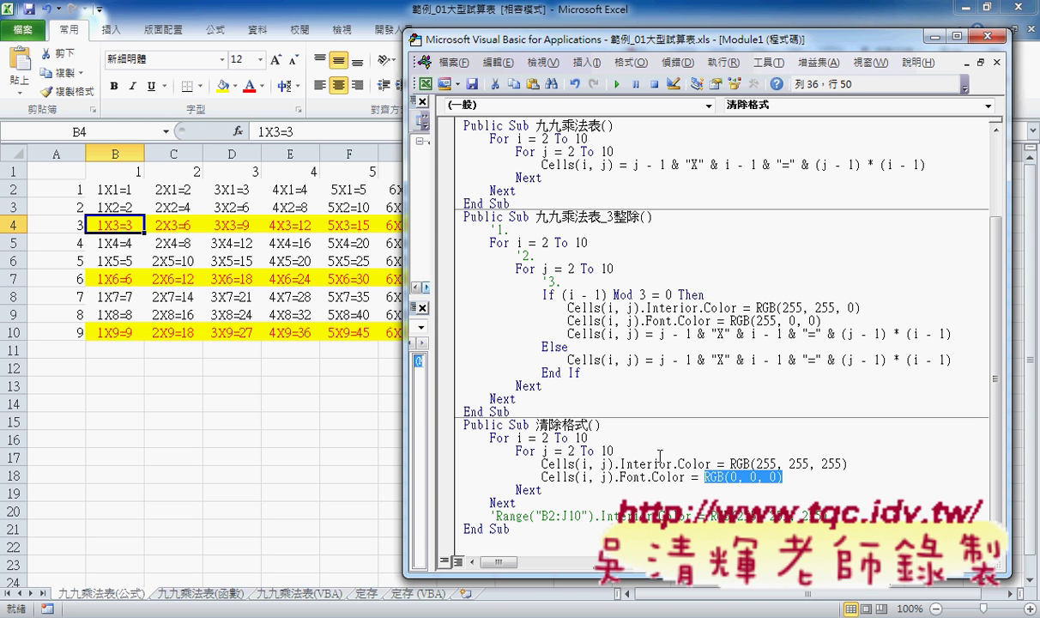
pyautogui.moveTo(730, 465); pyautogui.dragTo(848, 464)
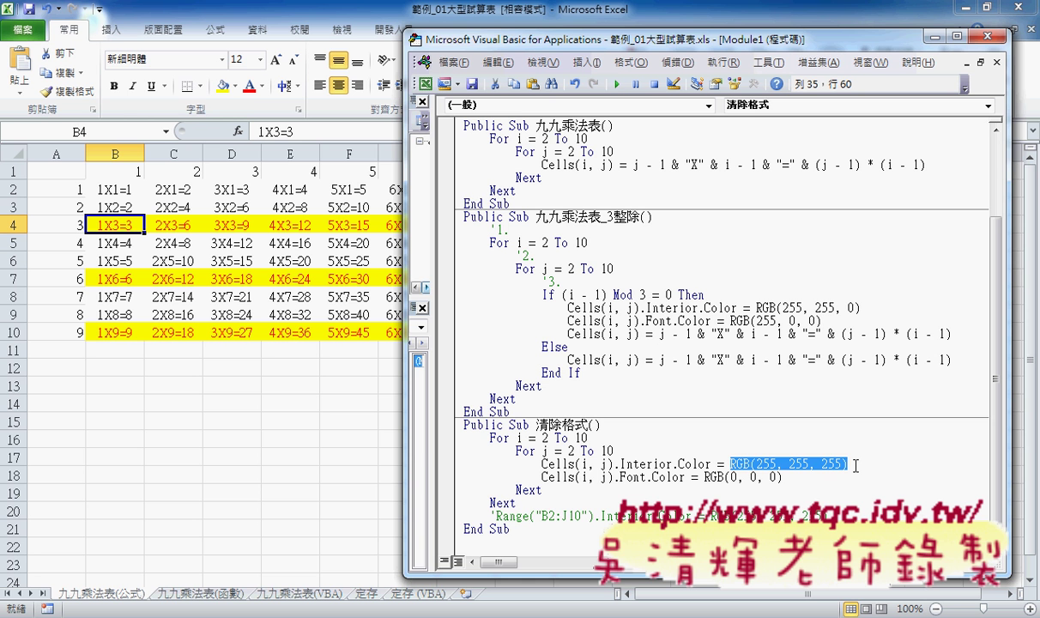
pyautogui.moveTo(705, 478); pyautogui.dragTo(782, 477)
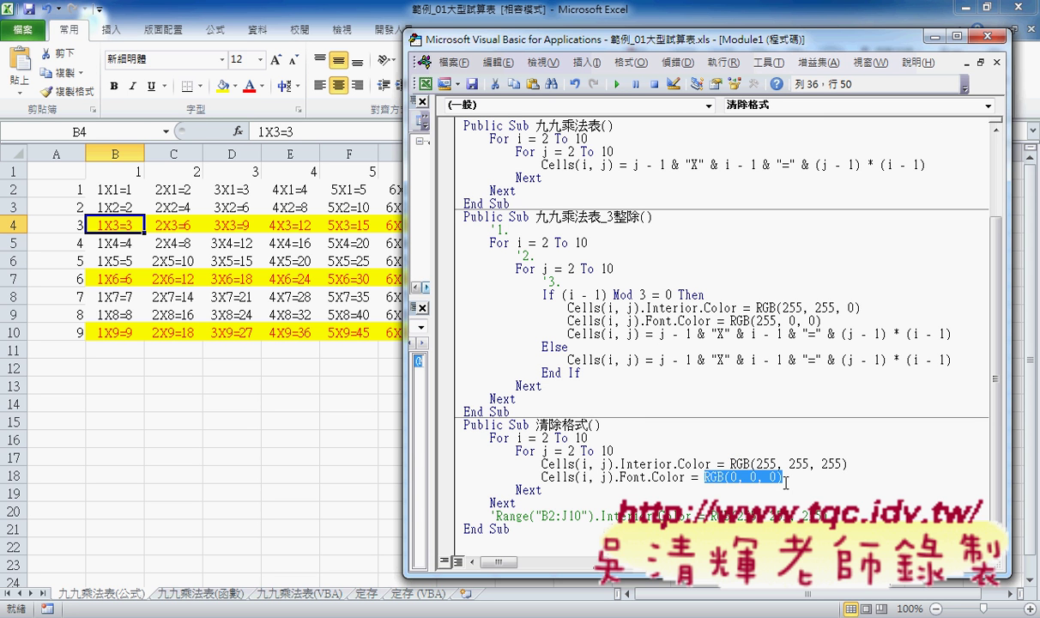
pyautogui.click(759, 464)
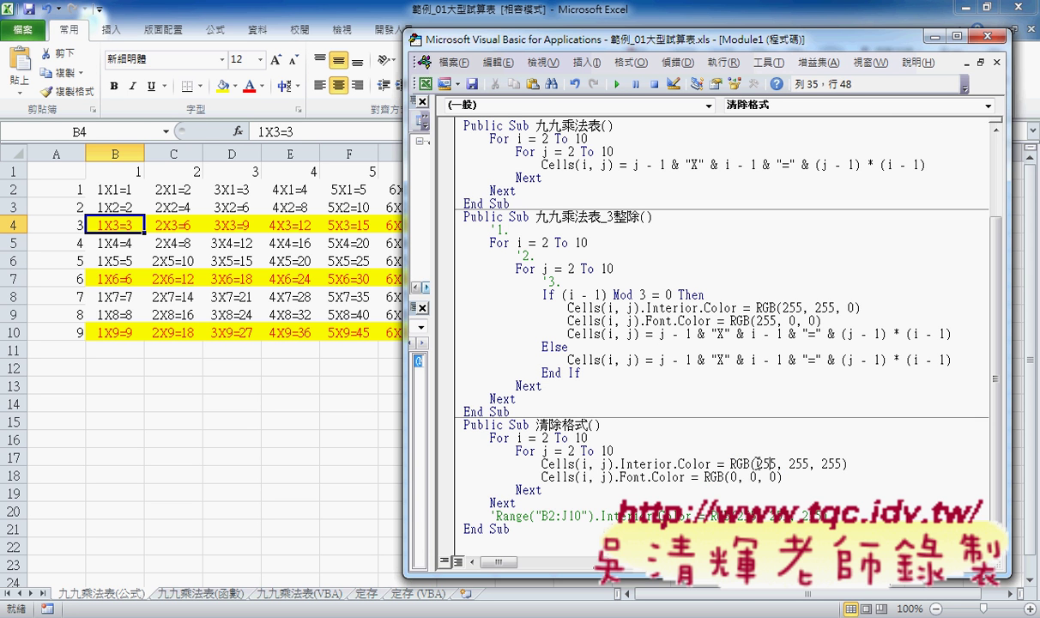
pyautogui.moveTo(757, 464); pyautogui.dragTo(846, 464)
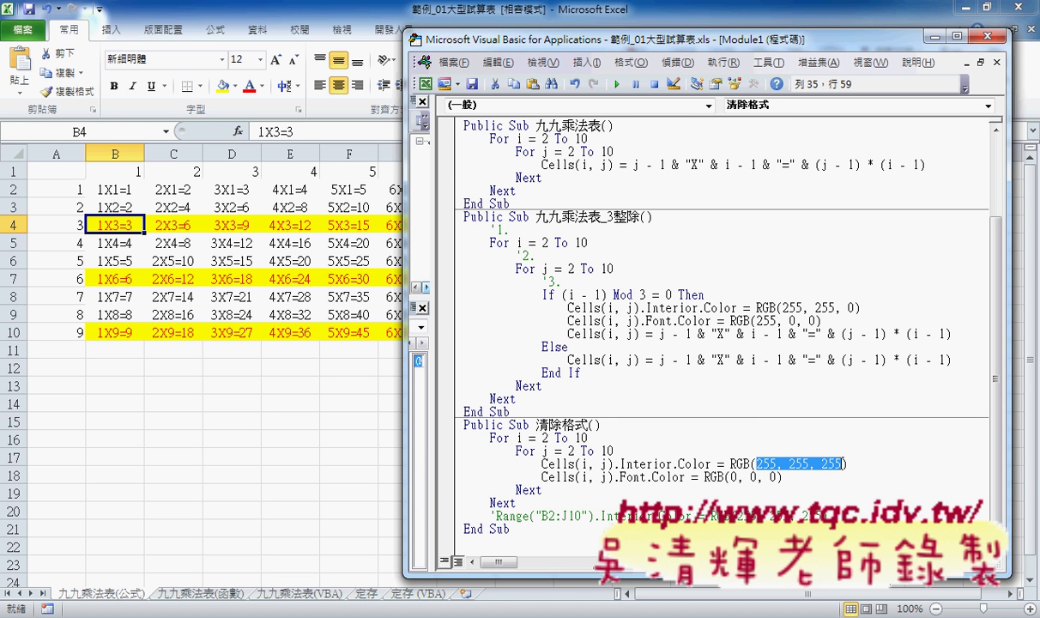
pyautogui.moveTo(731, 477); pyautogui.dragTo(777, 477)
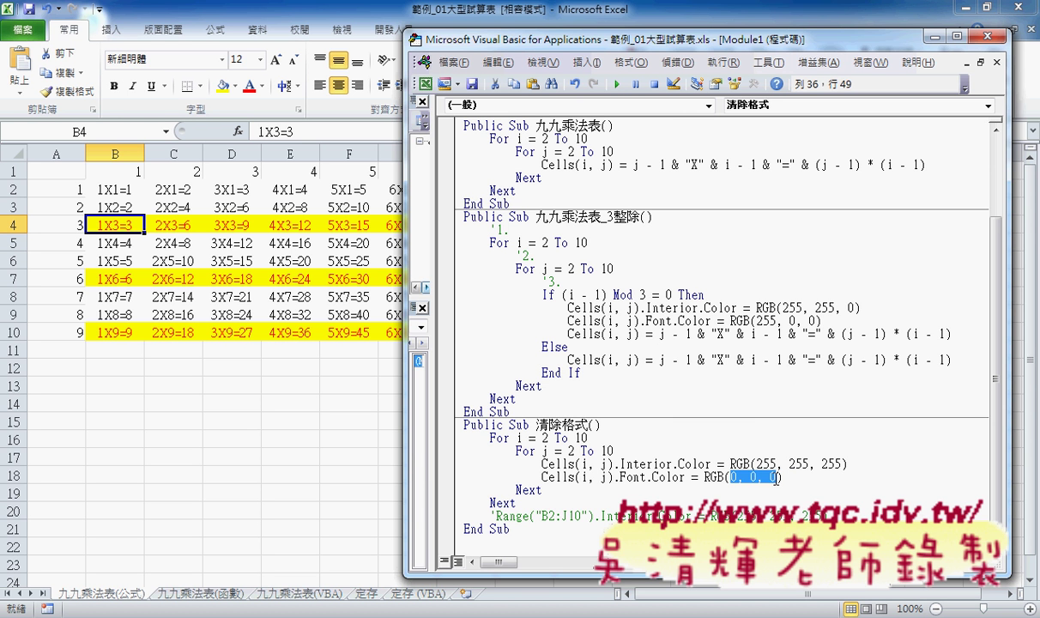
# Step: Run 清除格式 to clear the highlighting, then rerun 九九乘法表_3整除 to restore the yellow rows
pyautogui.click(643, 477)
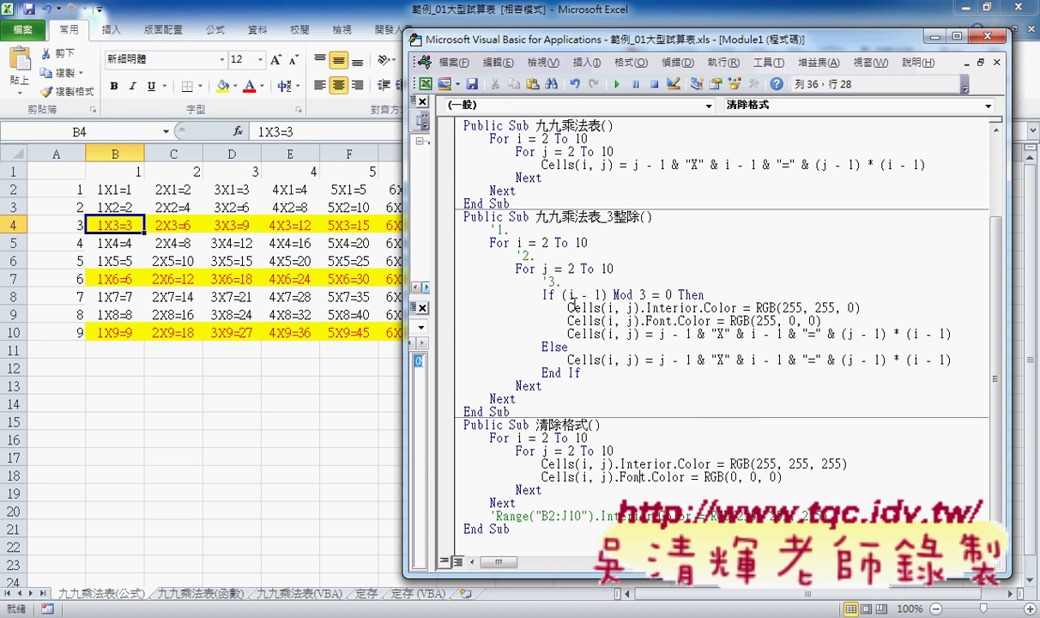
pyautogui.click(614, 84)
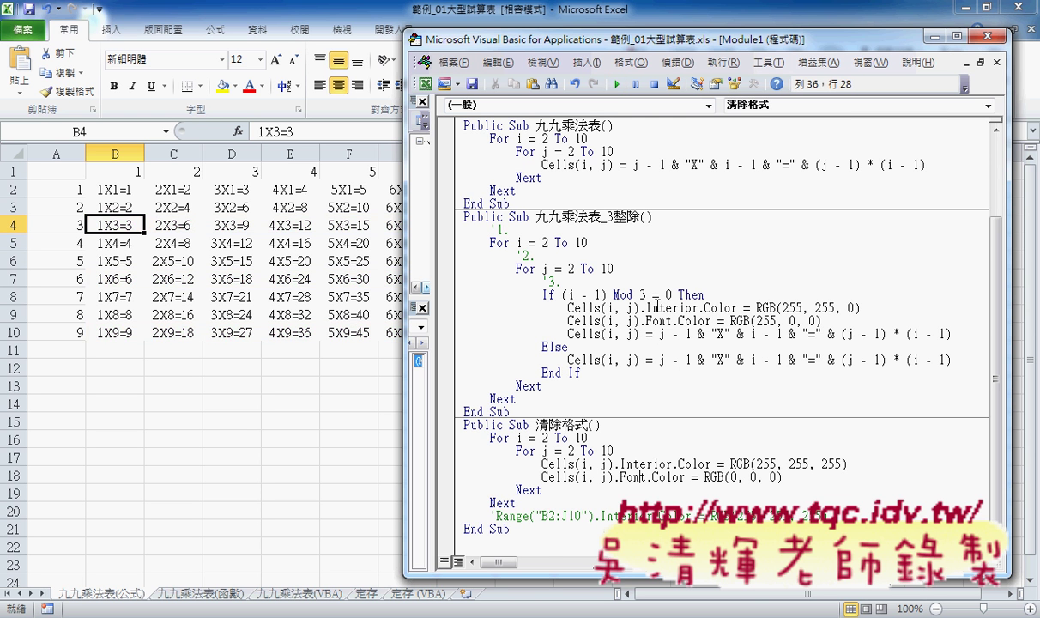
pyautogui.click(646, 320)
pyautogui.click(616, 84)
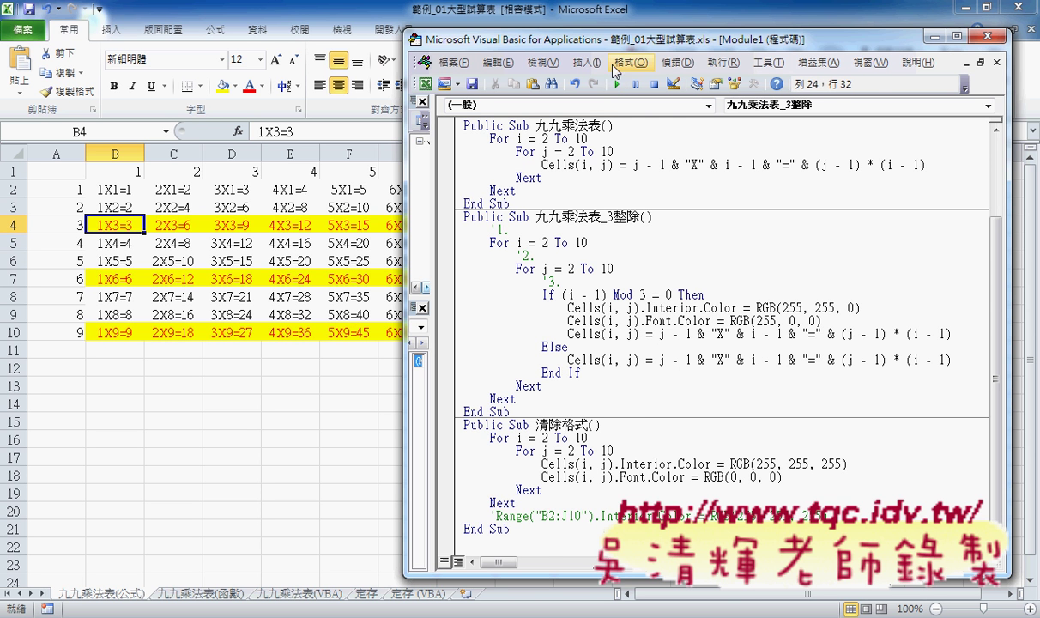
pyautogui.moveTo(598, 49); pyautogui.dragTo(800, 54)
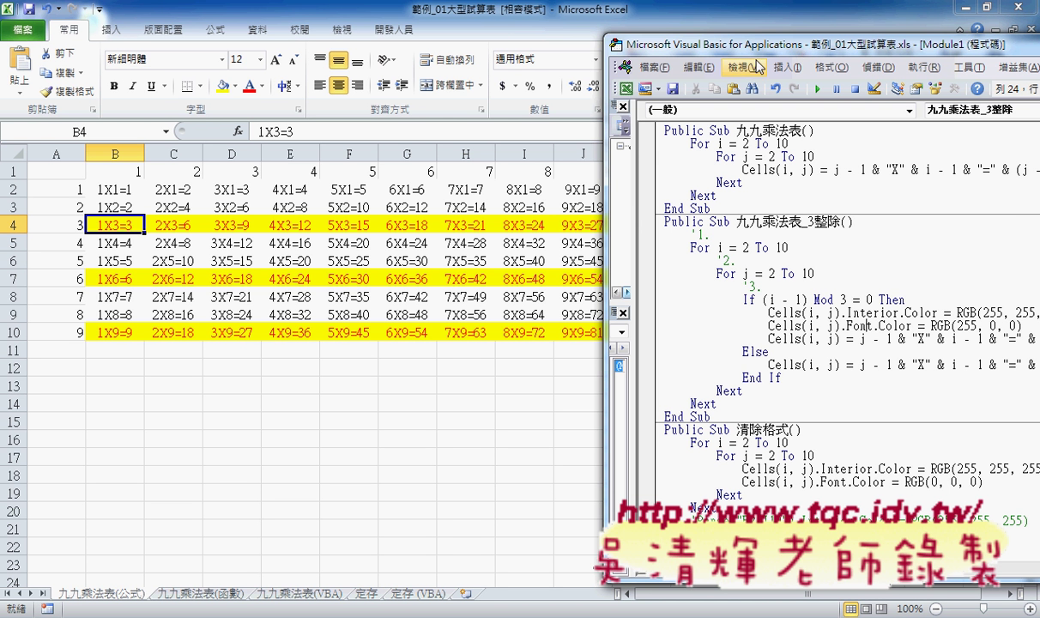
# Step: Widen the code window and select the (i - 1) Mod 3 = 0 condition and its divisor 3
pyautogui.moveTo(800, 54); pyautogui.dragTo(486, 48)
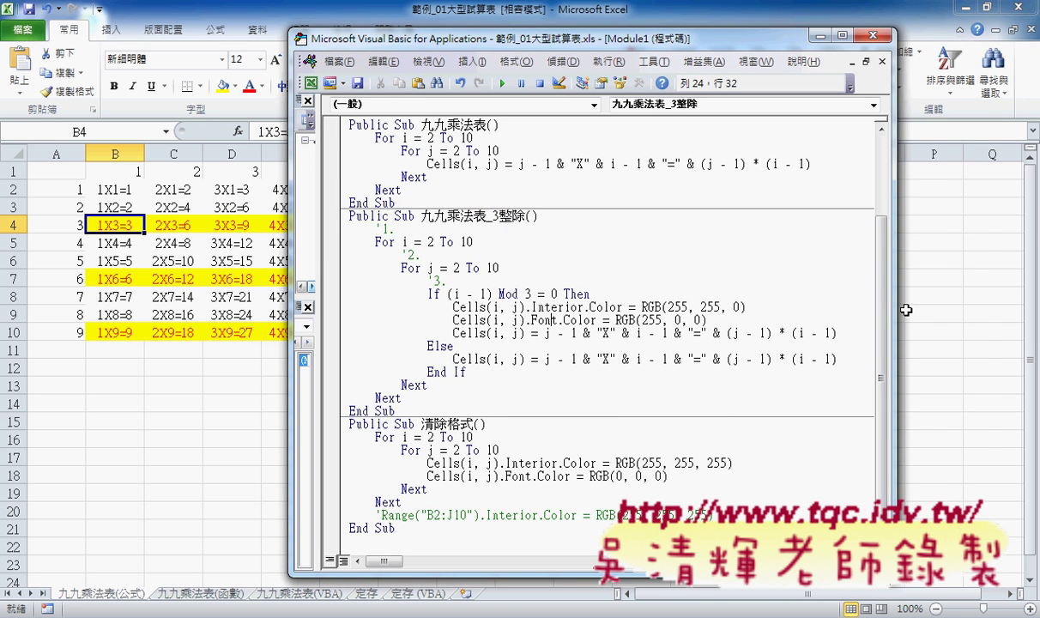
pyautogui.moveTo(897, 292); pyautogui.dragTo(970, 292)
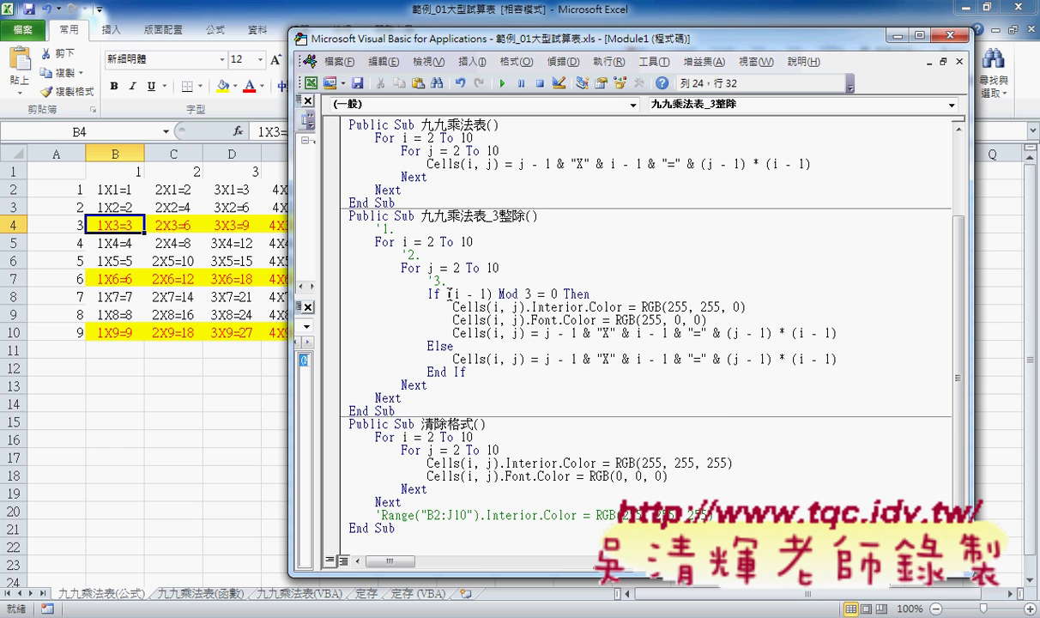
pyautogui.moveTo(447, 294); pyautogui.dragTo(559, 294)
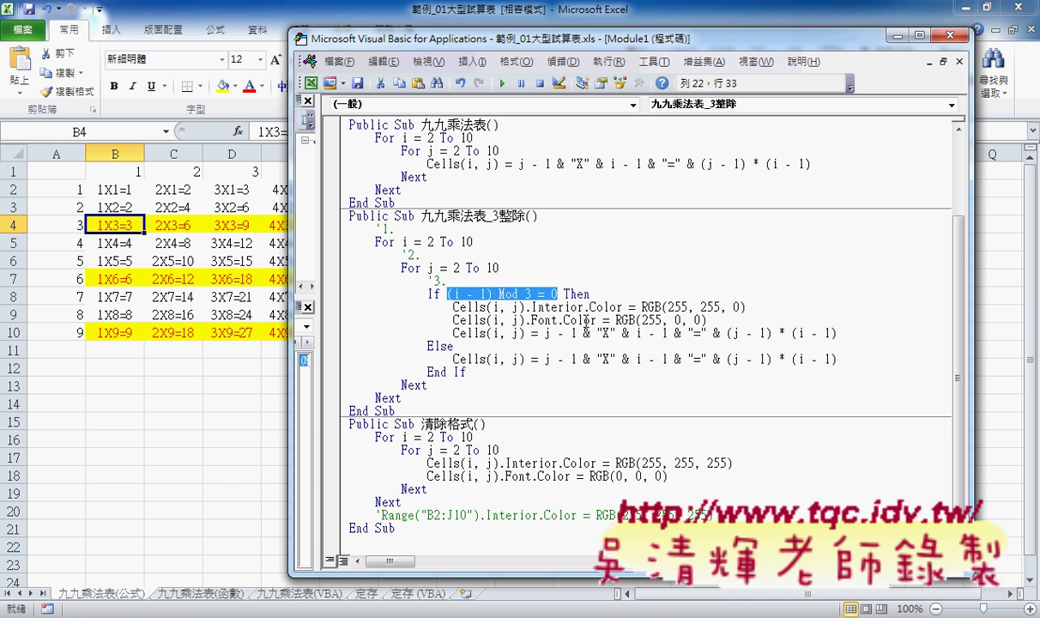
pyautogui.click(500, 268)
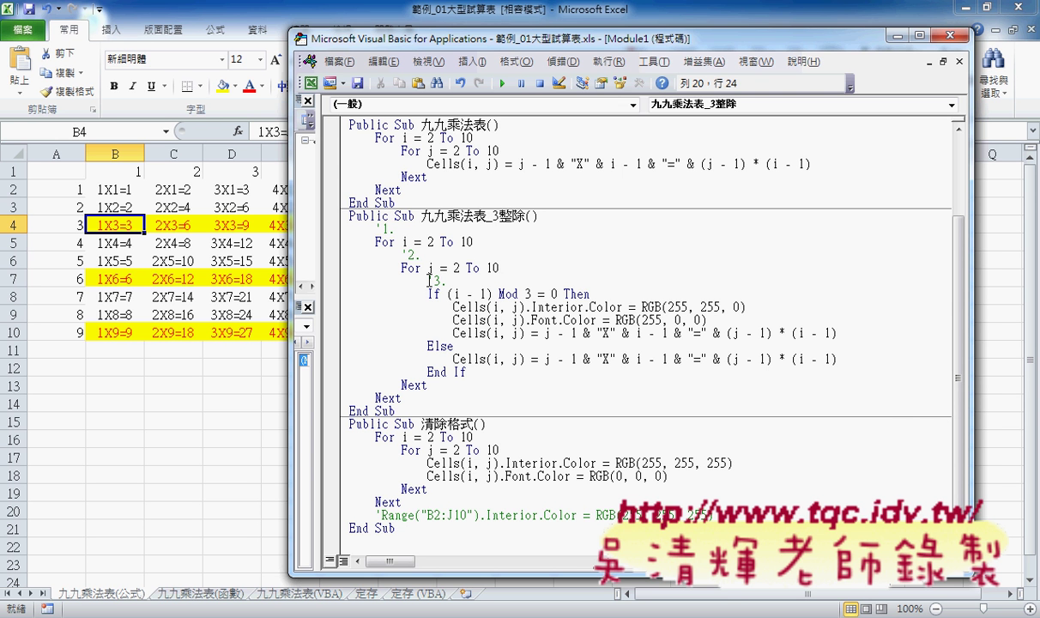
pyautogui.doubleClick(528, 294)
pyautogui.moveTo(222, 615)
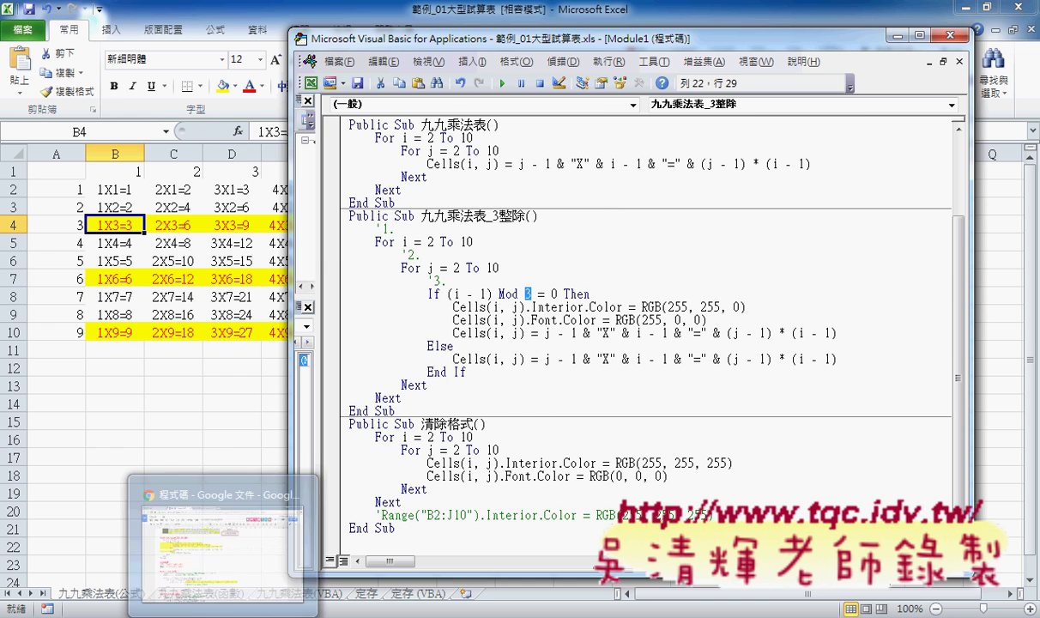
pyautogui.click(222, 537)
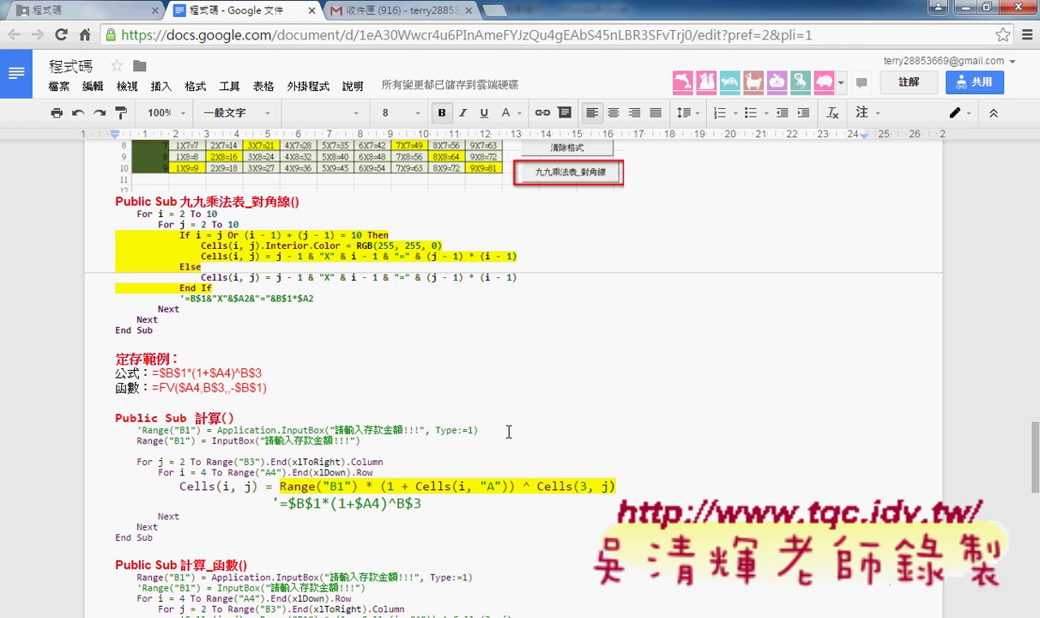
pyautogui.scroll(3, 509, 432)
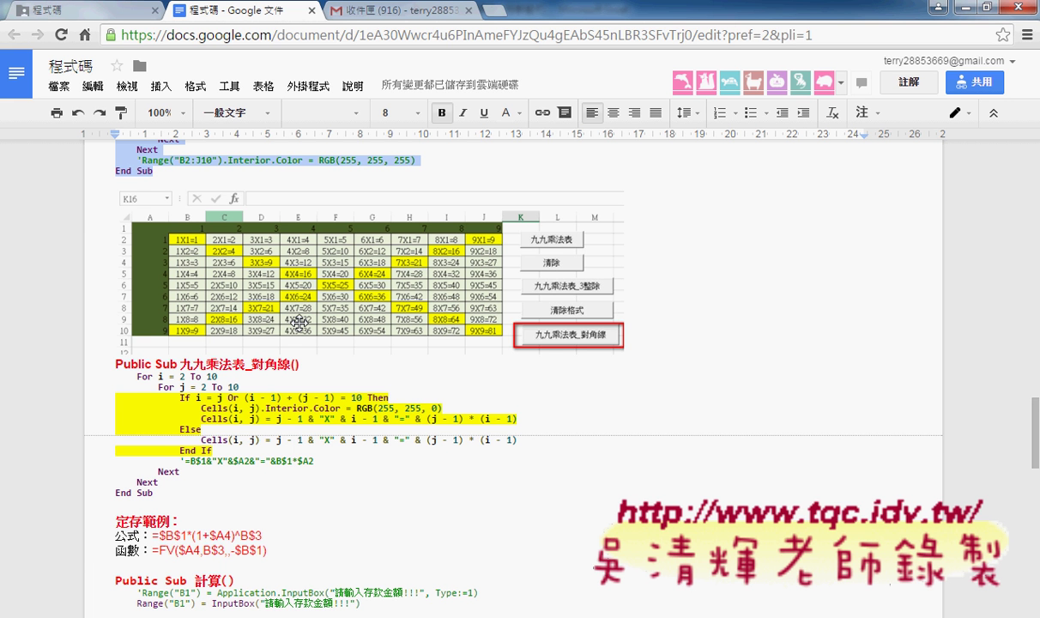
pyautogui.click(968, 12)
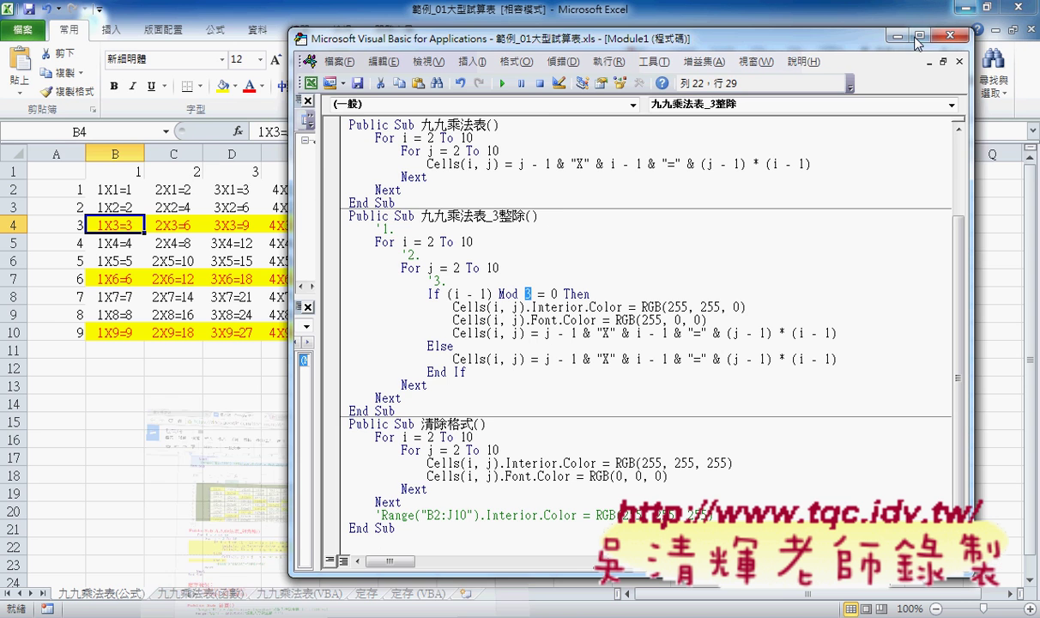
# Step: Activate the workbook and run the 清除格式 button to strip the yellow fill and red text
pyautogui.click(227, 275)
pyautogui.click(707, 320)
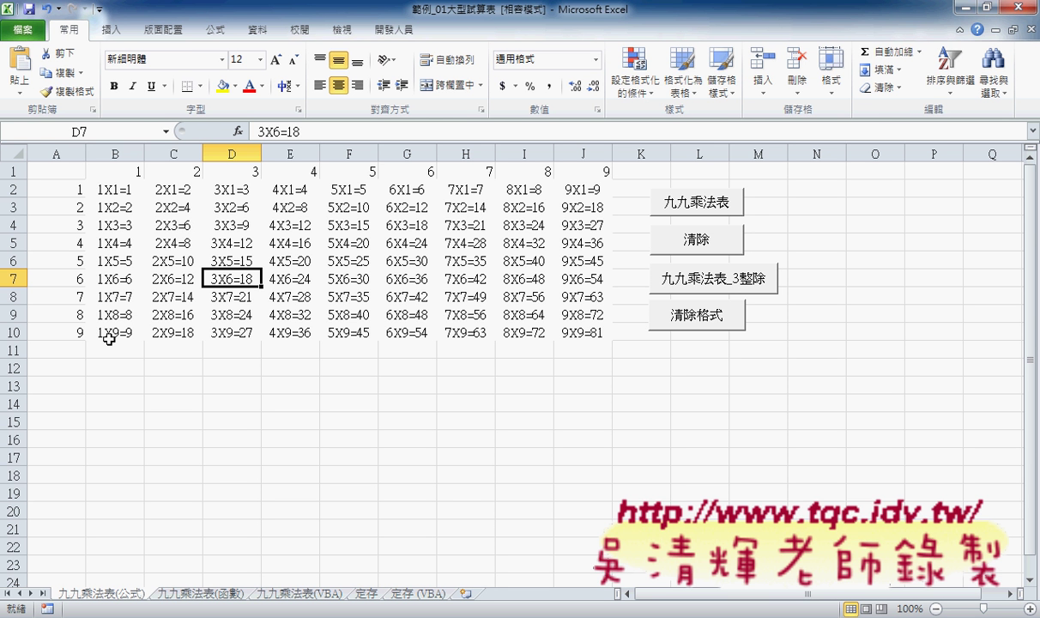
# Step: Trace the main diagonal of the table from 1X1=1 to 9X9=81
pyautogui.click(109, 191)
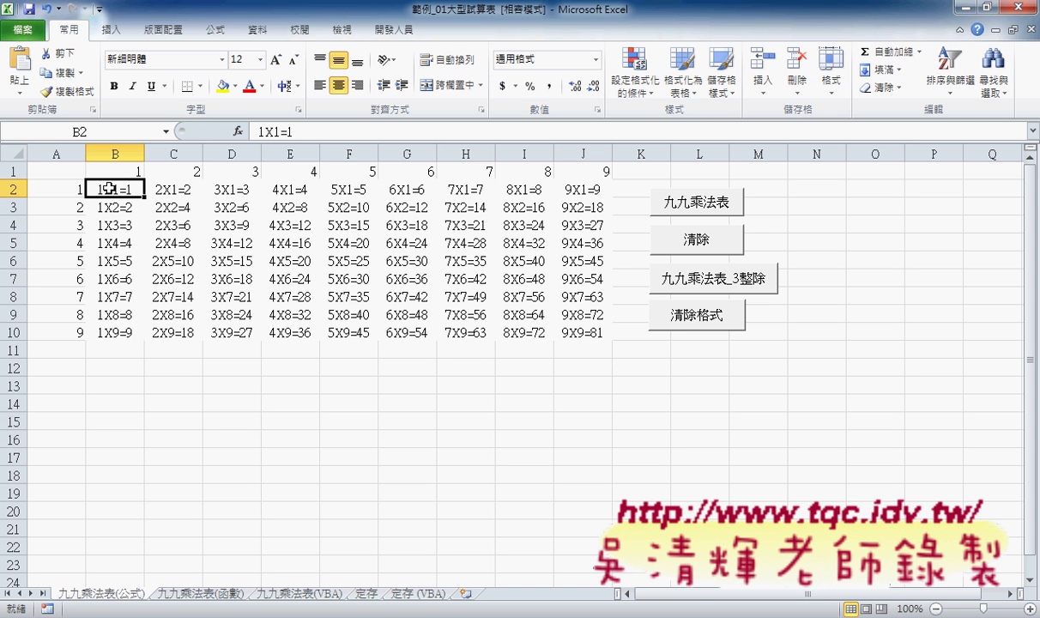
pyautogui.click(159, 205)
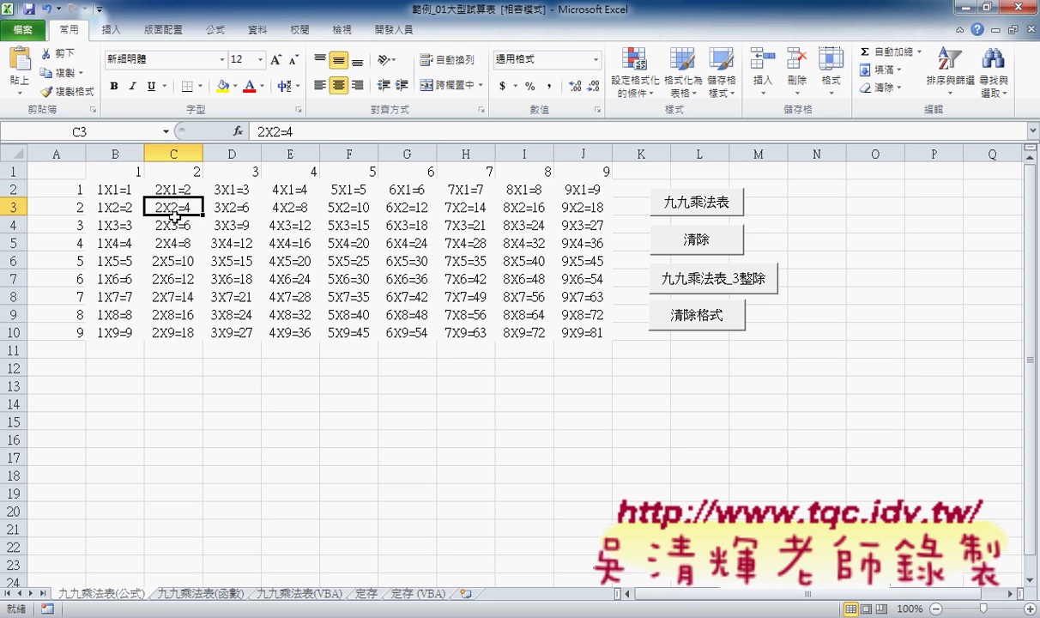
pyautogui.click(225, 226)
pyautogui.click(291, 243)
pyautogui.click(344, 260)
pyautogui.click(403, 279)
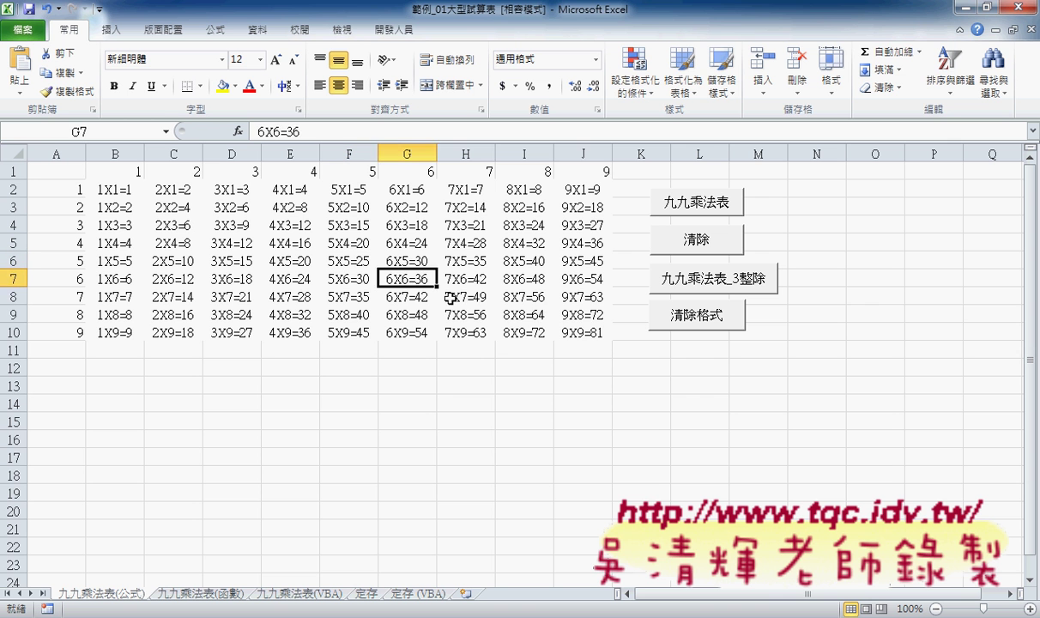
pyautogui.click(451, 297)
pyautogui.click(520, 310)
pyautogui.click(571, 332)
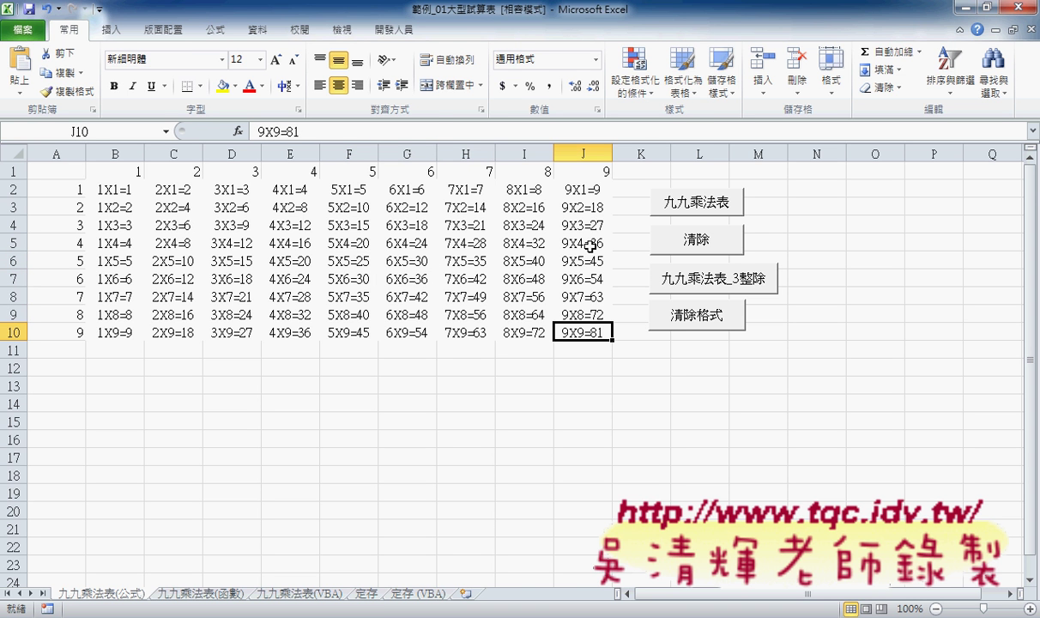
# Step: Trace the other diagonal from 9X1=9 to 1X9=9, then return to the Google Docs notes
pyautogui.click(575, 194)
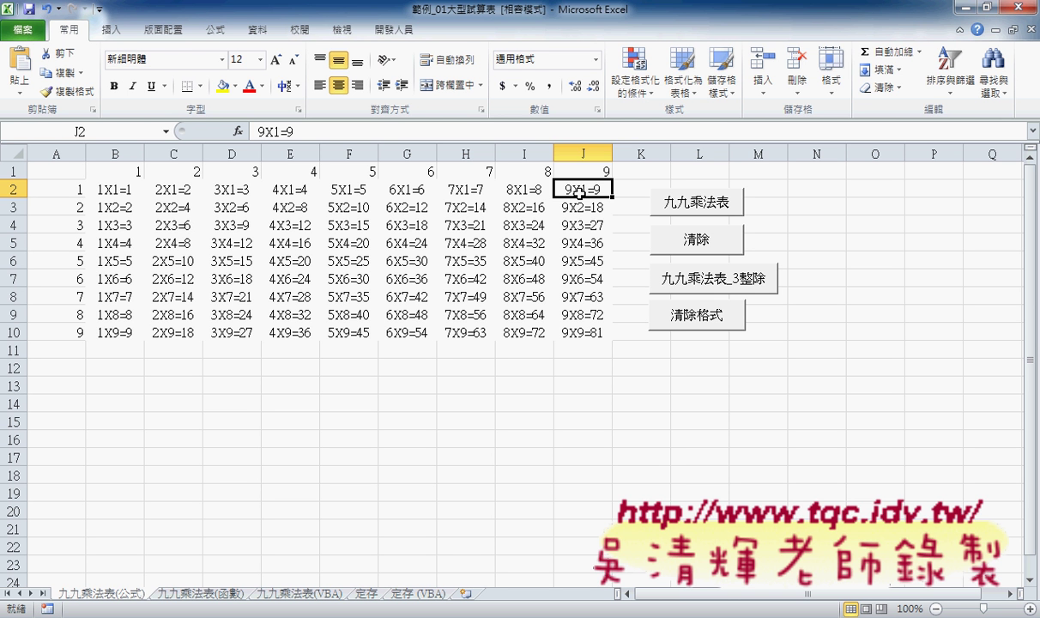
pyautogui.click(508, 201)
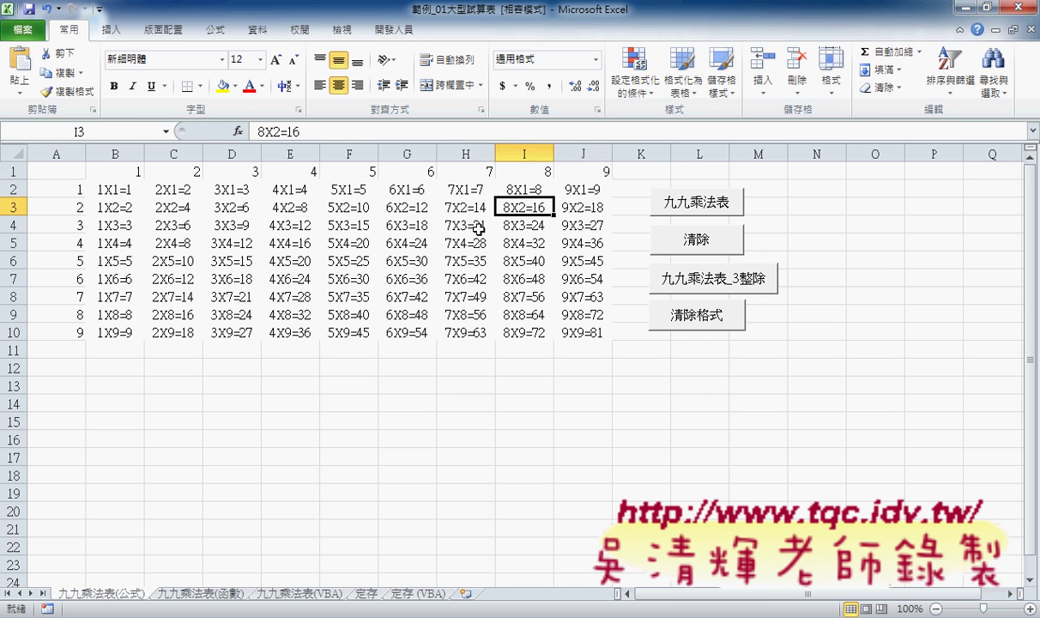
pyautogui.click(450, 223)
pyautogui.click(384, 240)
pyautogui.click(329, 257)
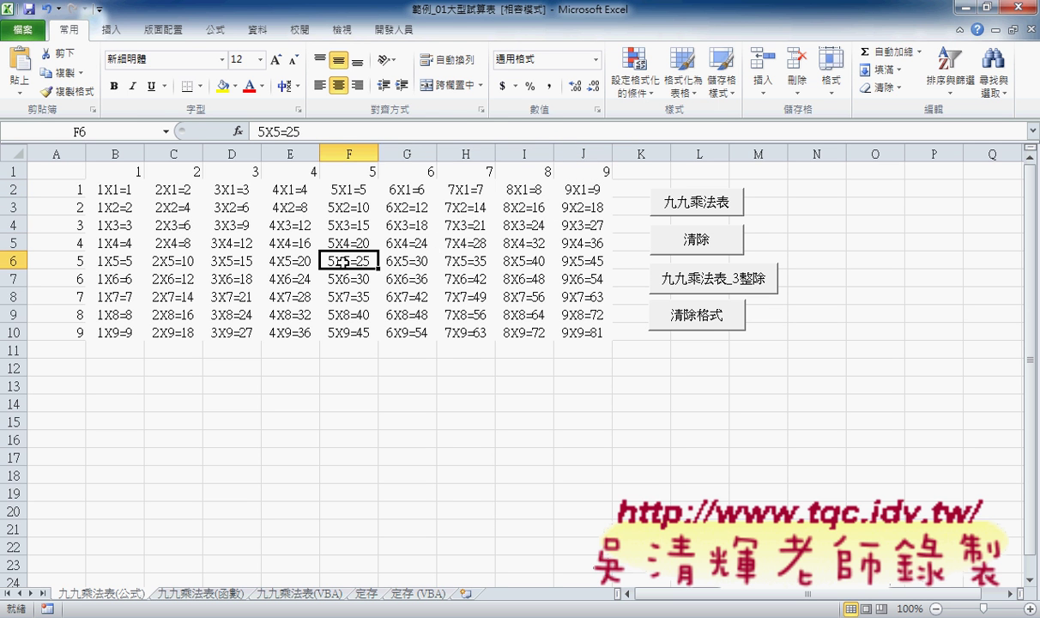
pyautogui.click(295, 281)
pyautogui.click(228, 296)
pyautogui.click(161, 312)
pyautogui.click(114, 337)
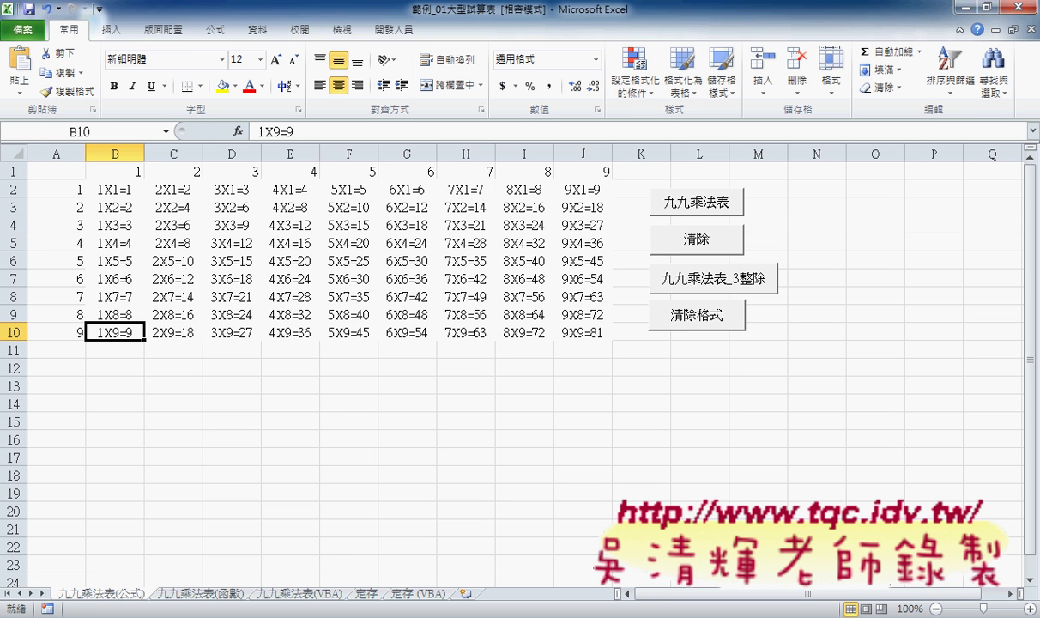
pyautogui.click(222, 553)
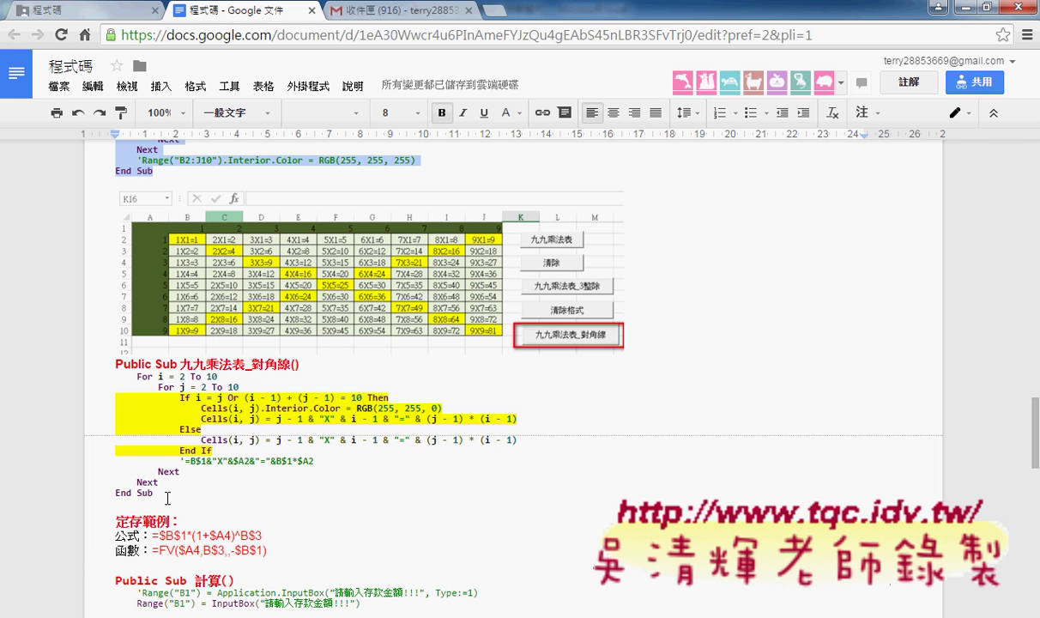
# Step: Select the 對角線 macro, then select the 九九乘法表_3整除 and 清除格式 code above it
pyautogui.moveTo(167, 498); pyautogui.dragTo(98, 364)
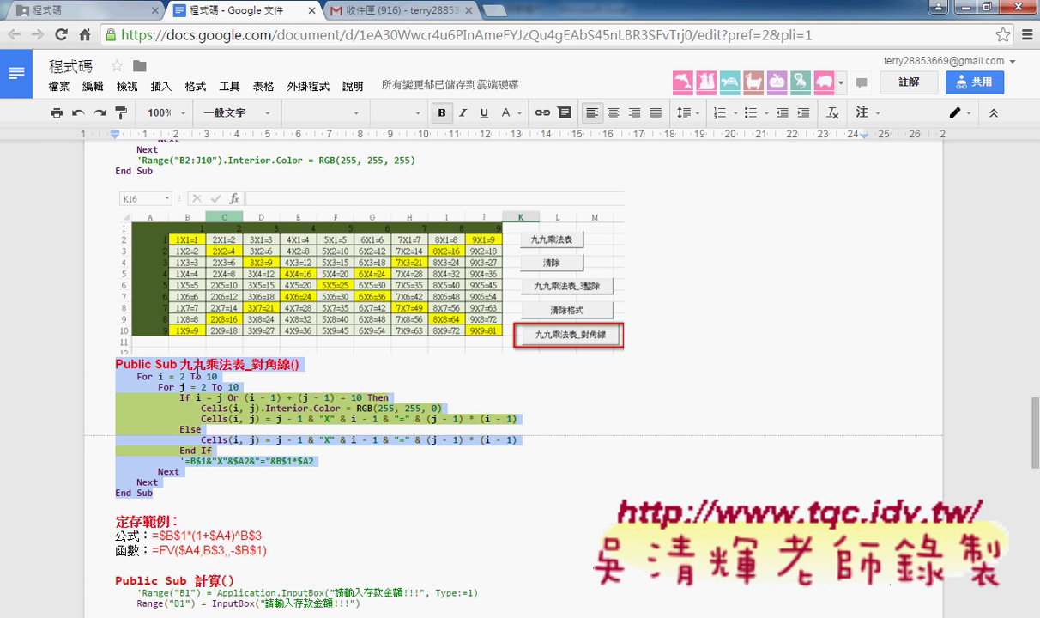
pyautogui.scroll(2, 653, 317)
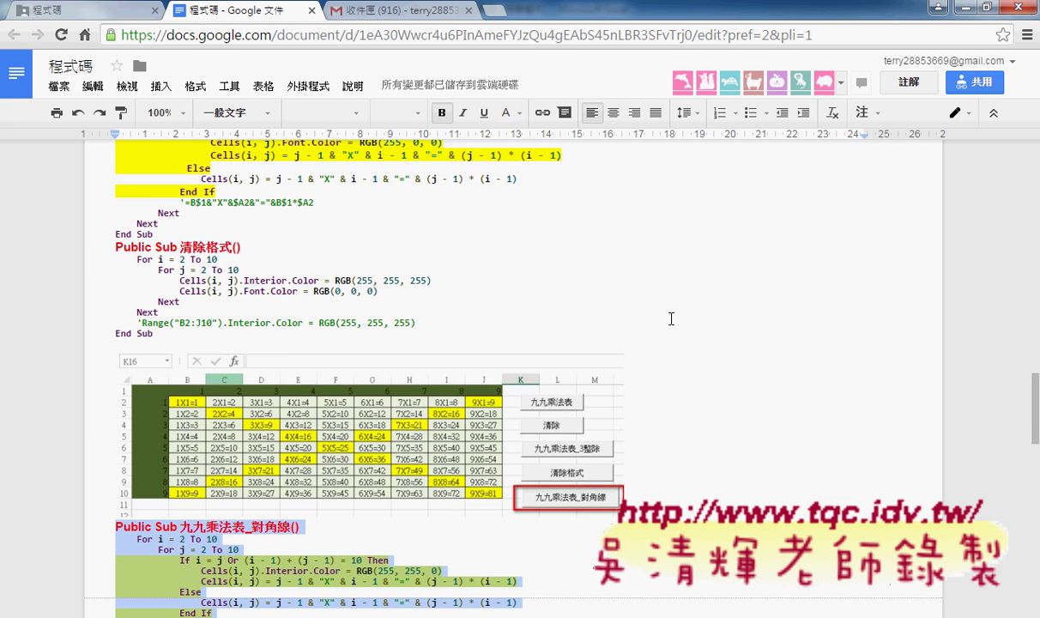
pyautogui.scroll(2, 653, 316)
pyautogui.moveTo(110, 240); pyautogui.dragTo(178, 497)
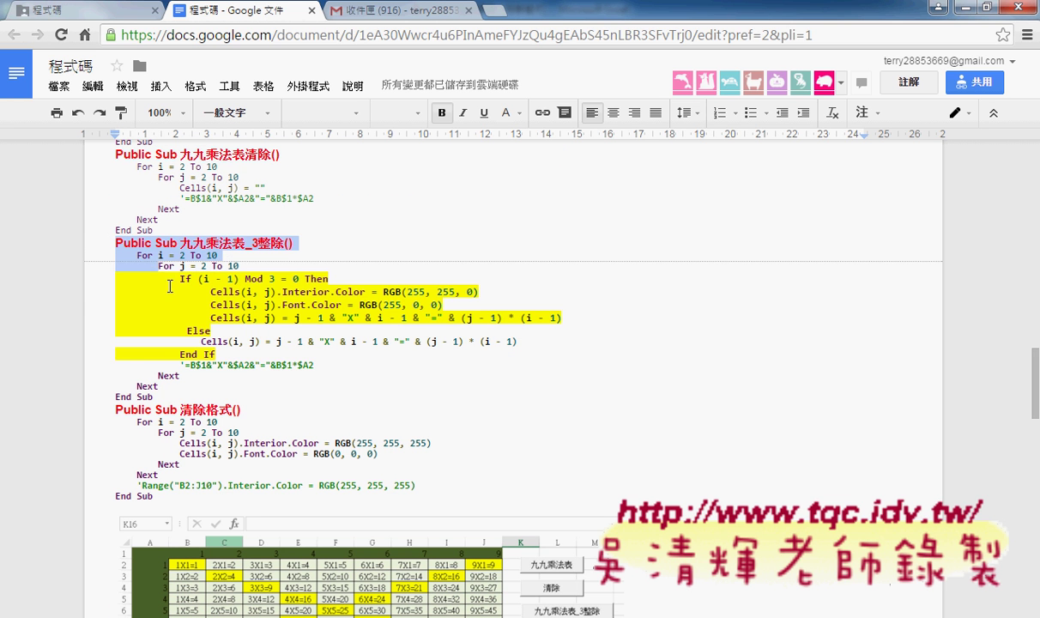